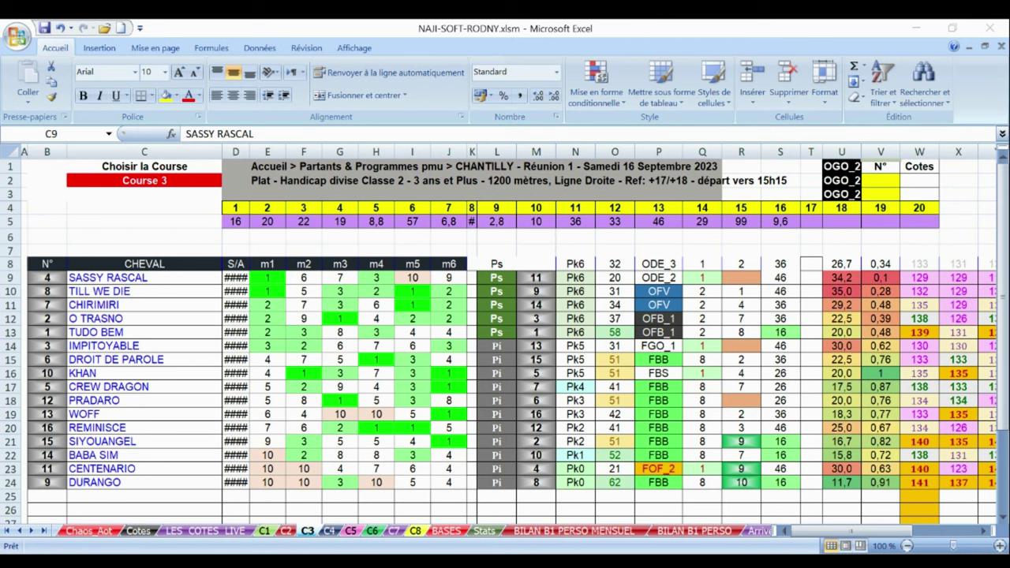
left_click(865, 538)
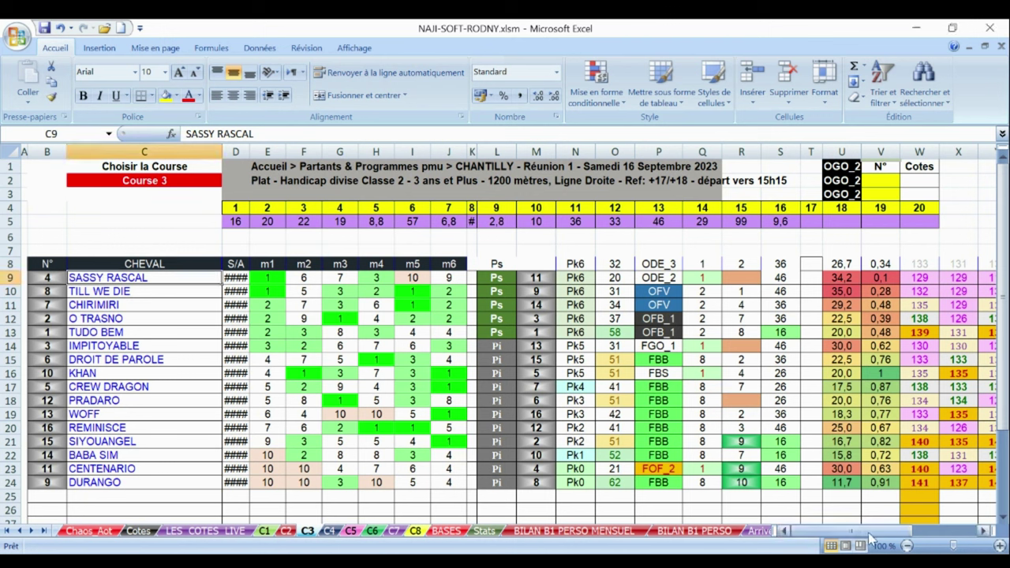
left_click_drag(852, 534, 934, 539)
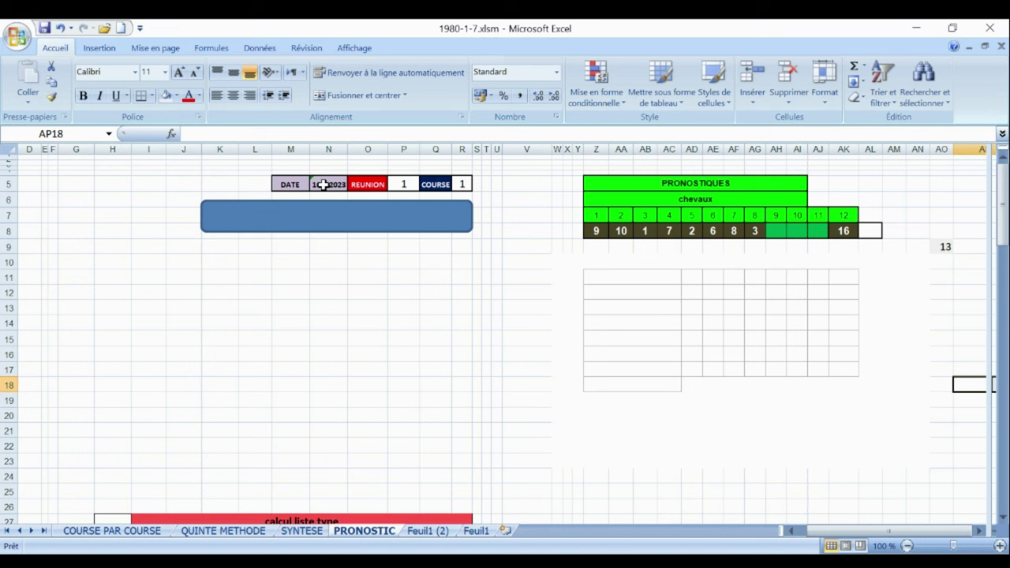
- In 1980-1-7.xlsm, run the blue shape's forecast macro for date 16092023, REUNION 1, COURSE 1 and display the PRONOSTIQUES table
left_click(324, 184)
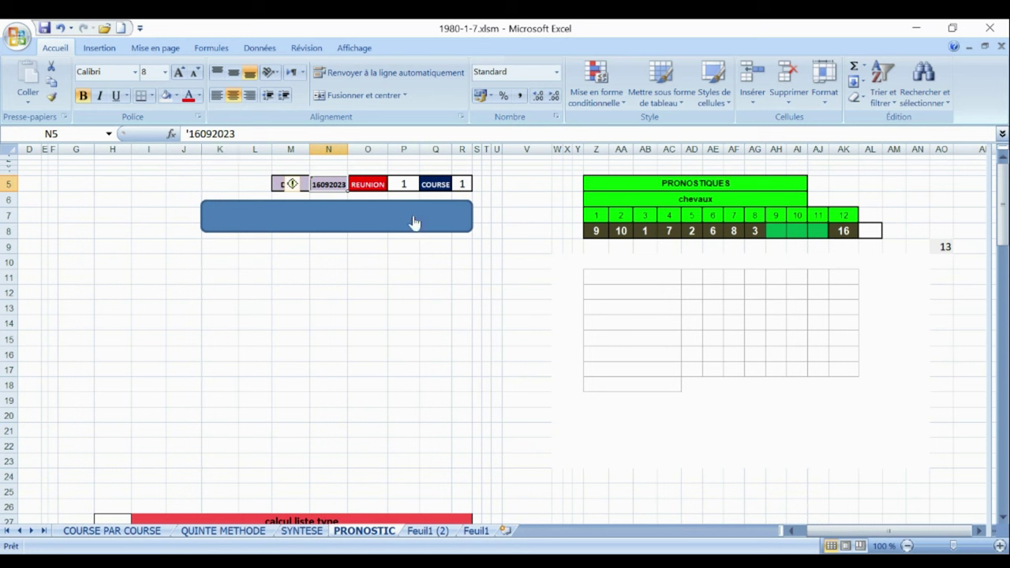
left_click(348, 220)
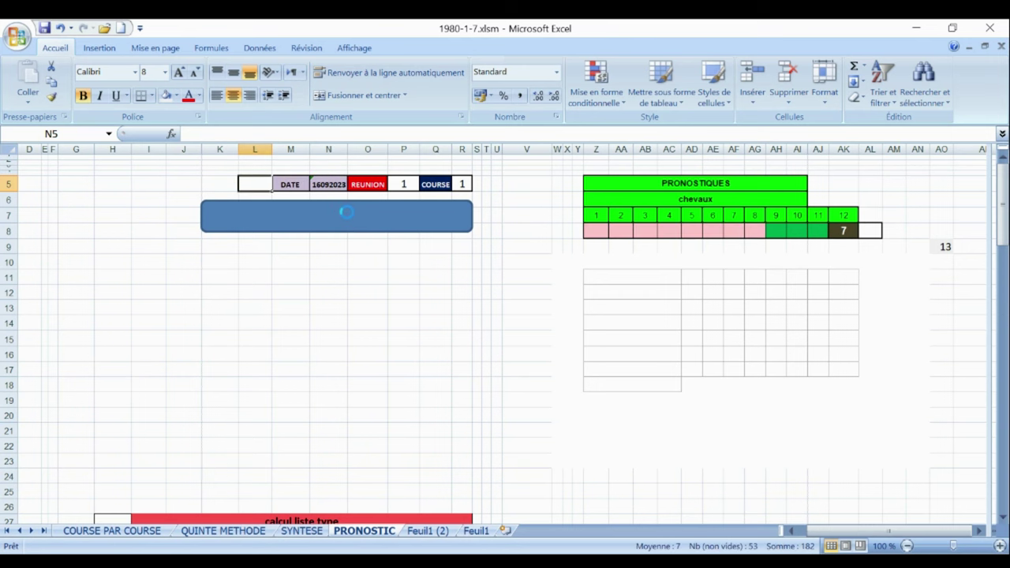
left_click(979, 533)
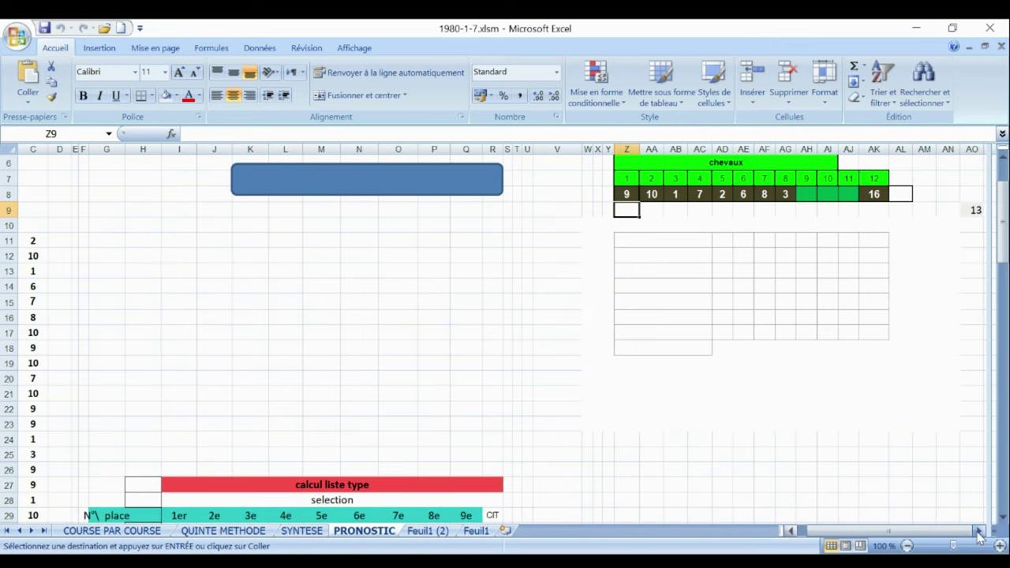
left_click(979, 533)
left_click(979, 532)
left_click(979, 533)
left_click(978, 533)
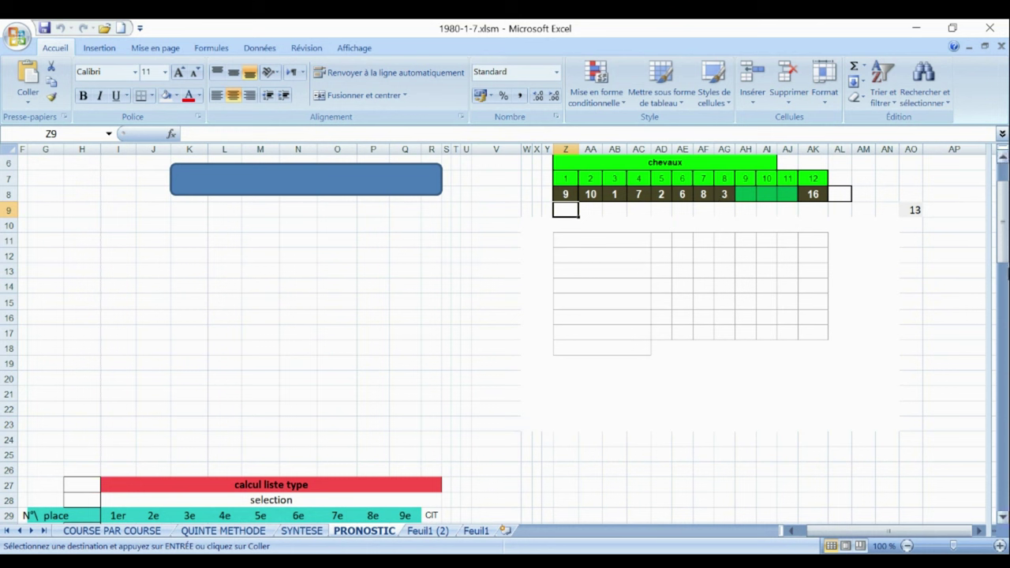
left_click_drag(1006, 249, 1007, 221)
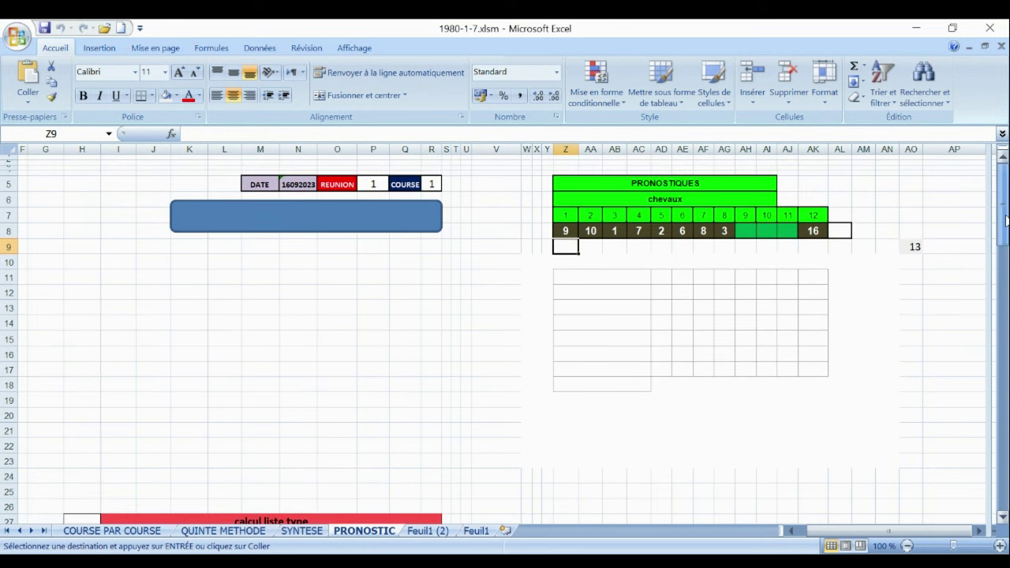
- Set COURSE to 2 on the PRONOSTIC sheet and run the blue shape's macro to generate that race's forecast
left_click(435, 182)
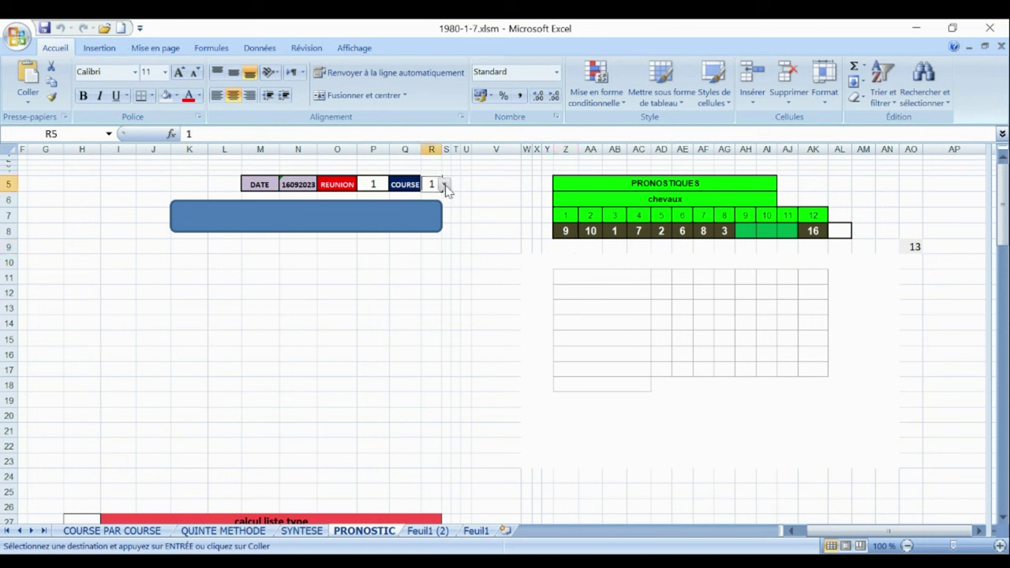
left_click(445, 185)
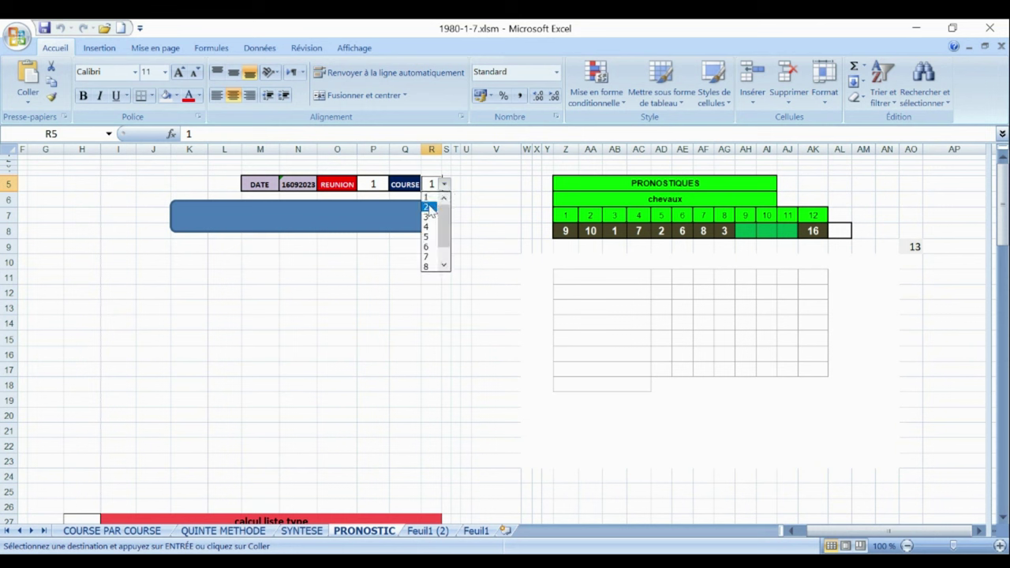
left_click(427, 207)
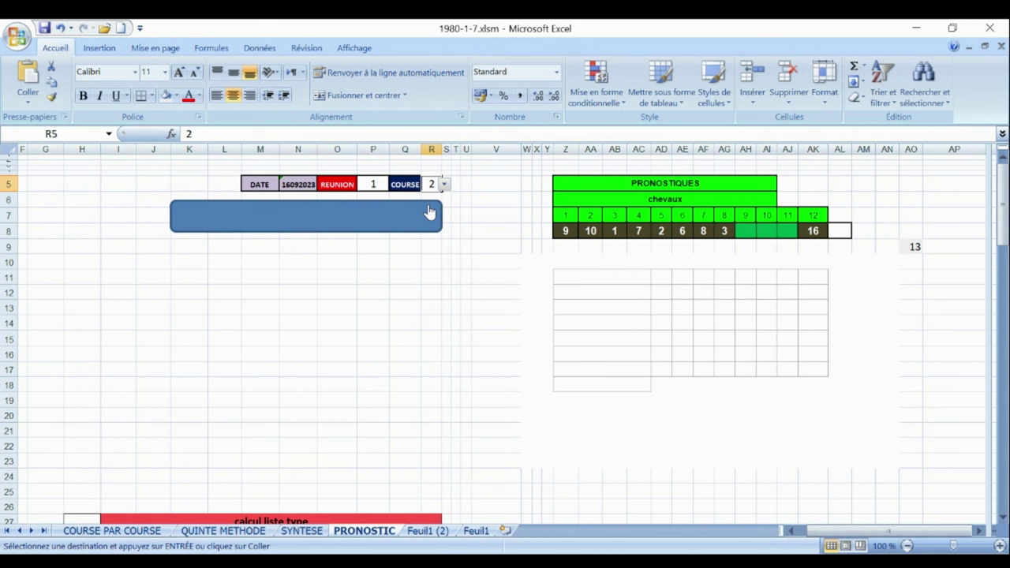
left_click(336, 221)
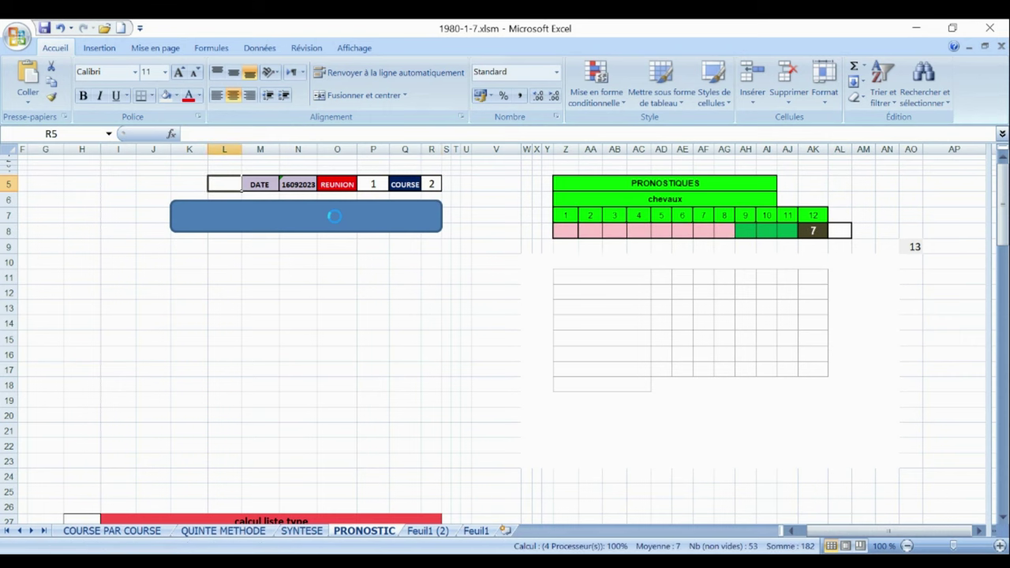
left_click(980, 534)
left_click(980, 533)
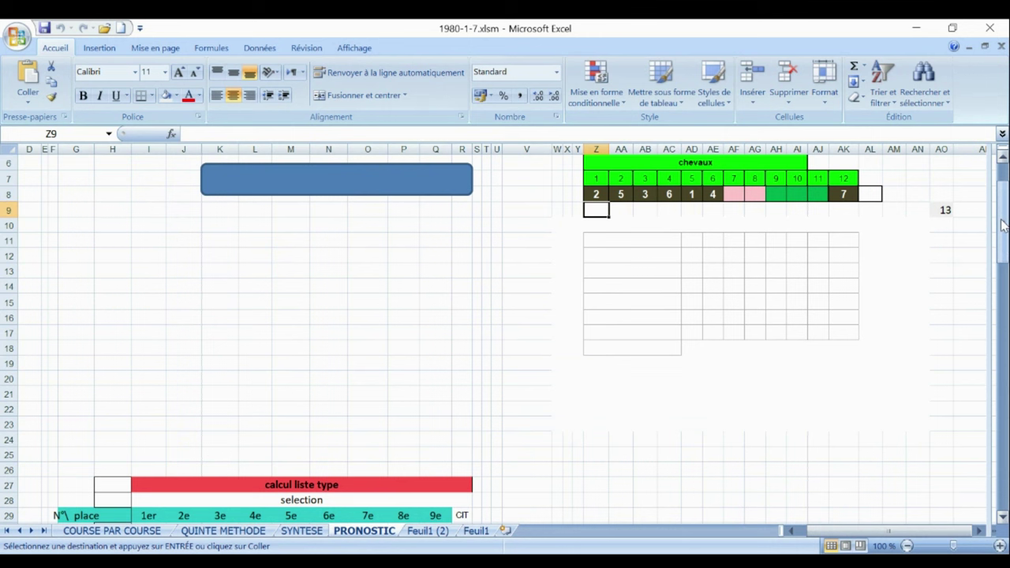
left_click_drag(1005, 227, 1001, 202)
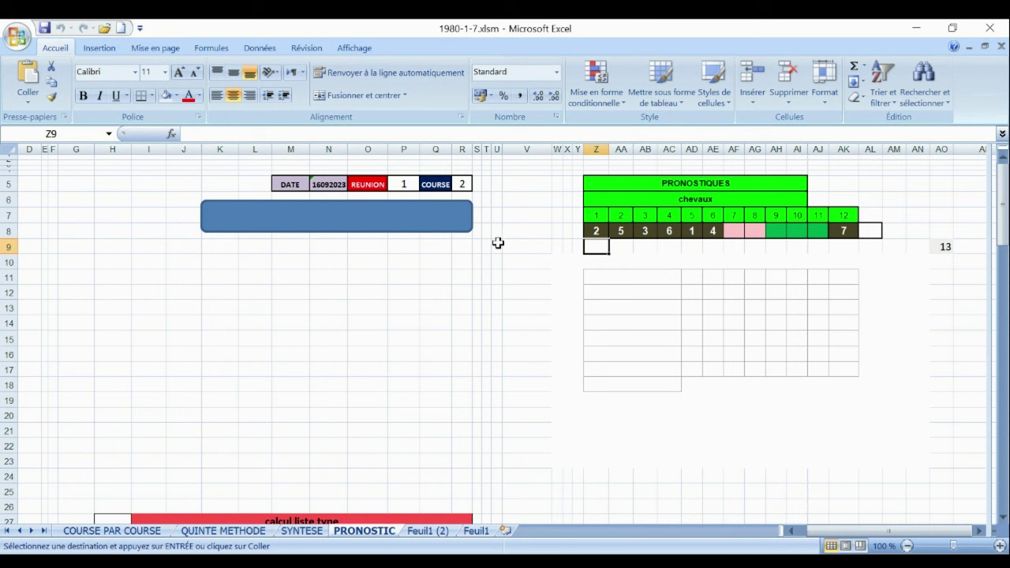
- Change COURSE to 3 and run the forecast macro to refresh the PRONOSTIQUES horse list
left_click(465, 184)
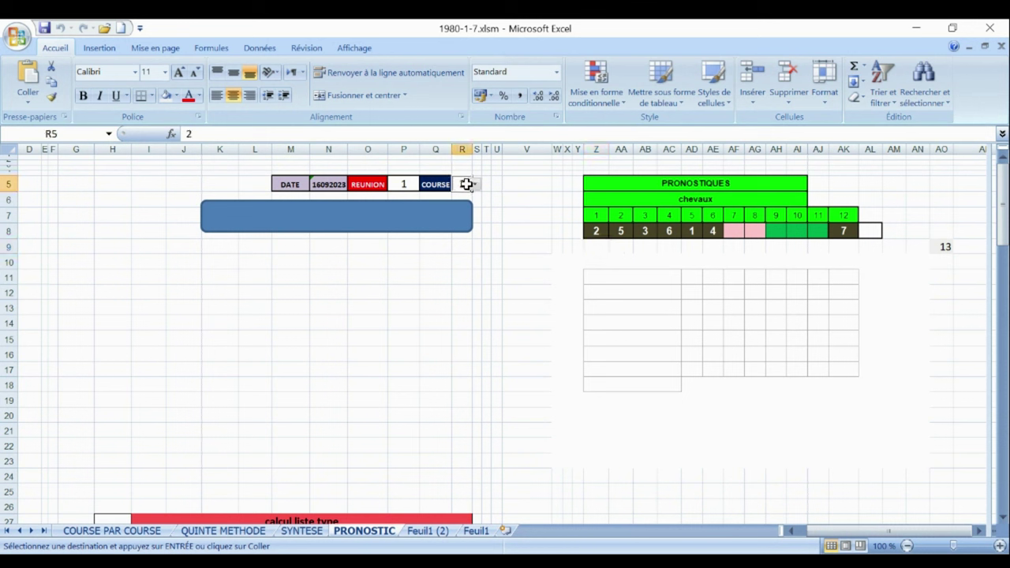
left_click(475, 186)
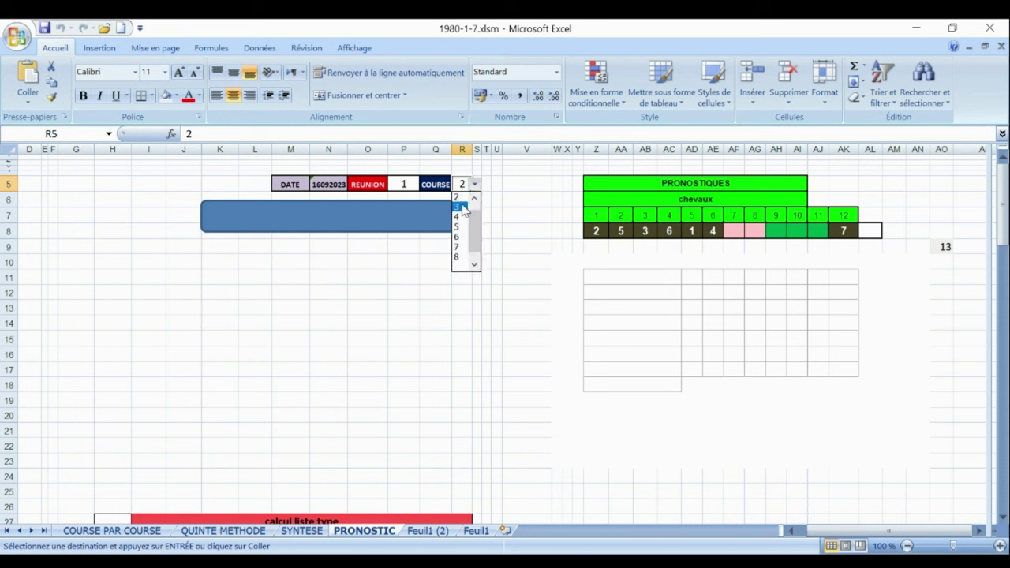
left_click(464, 208)
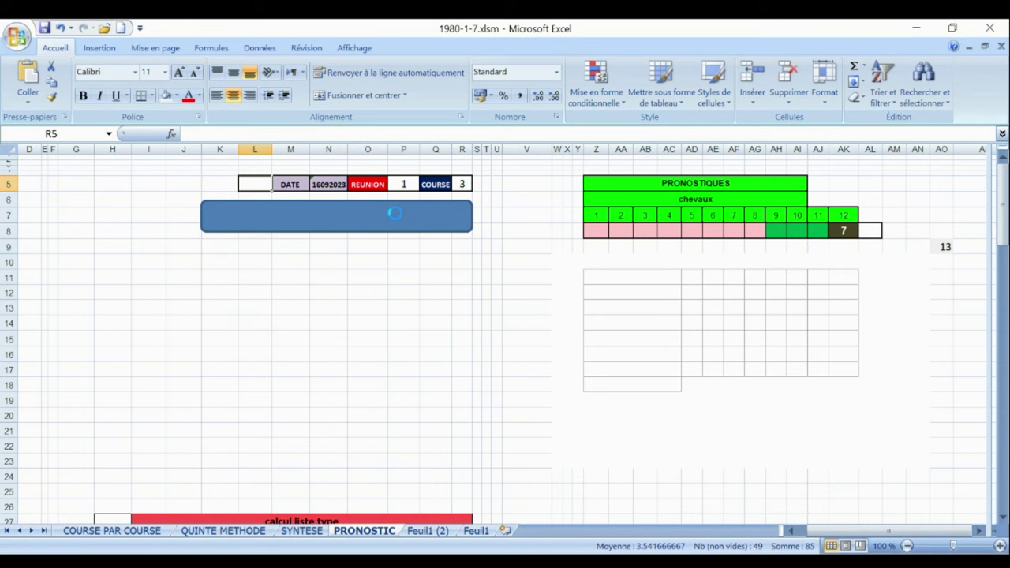
left_click(979, 531)
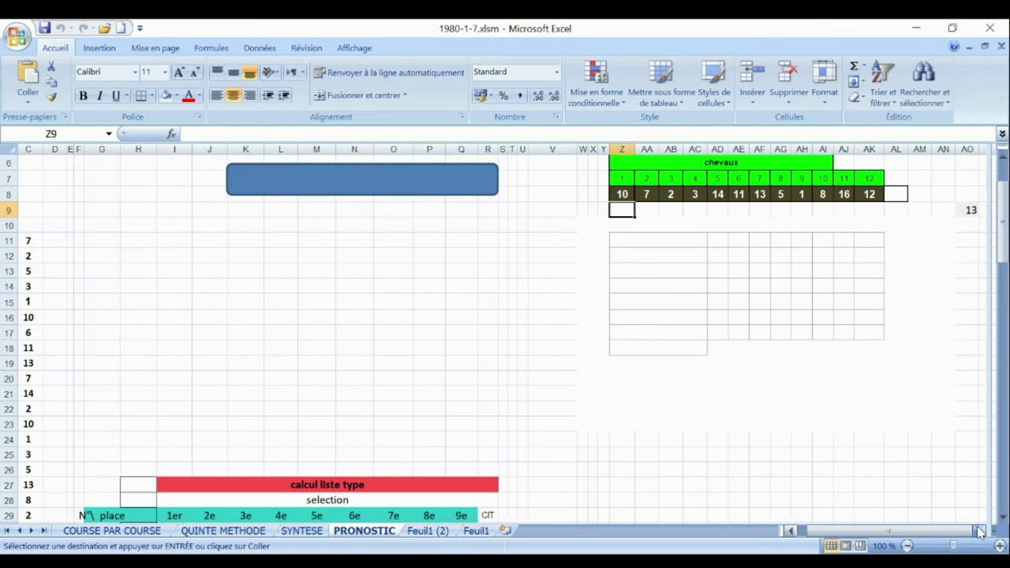
left_click(978, 531)
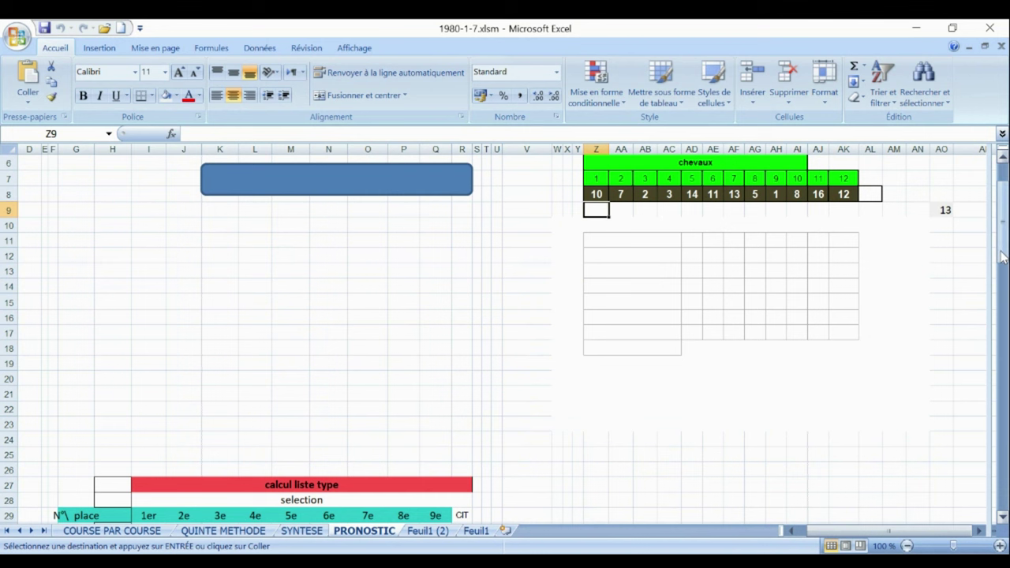
left_click_drag(1003, 256, 995, 222)
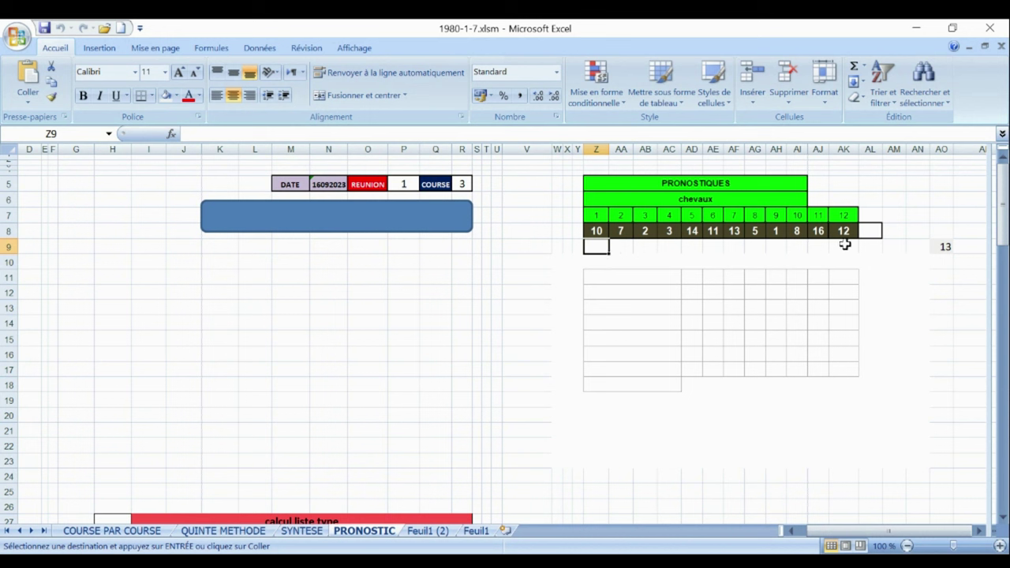
- Select race 4 in the COURSE cell and recalculate the PRONOSTIQUES table with the blue shape's macro
left_click(464, 184)
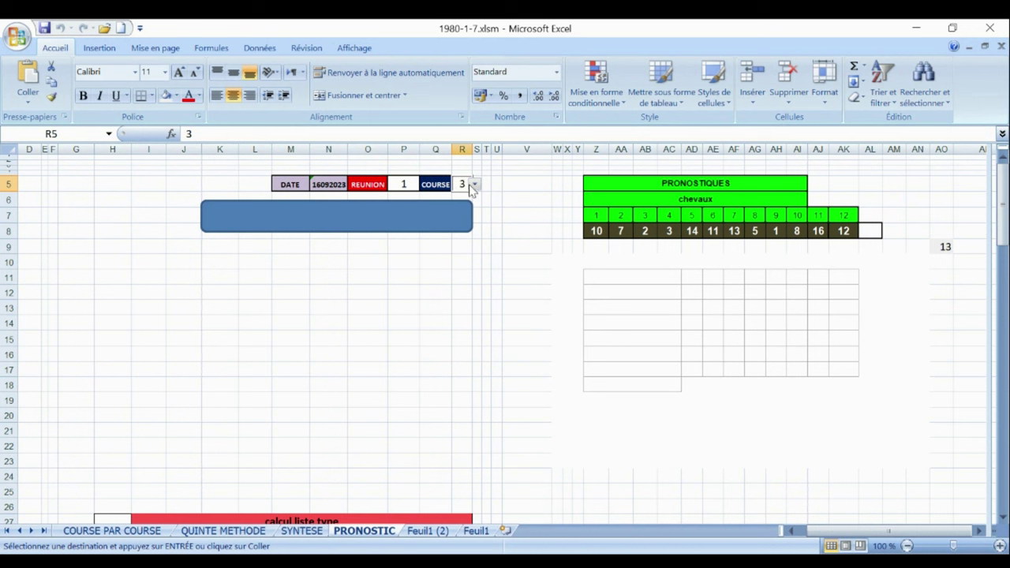
left_click(475, 185)
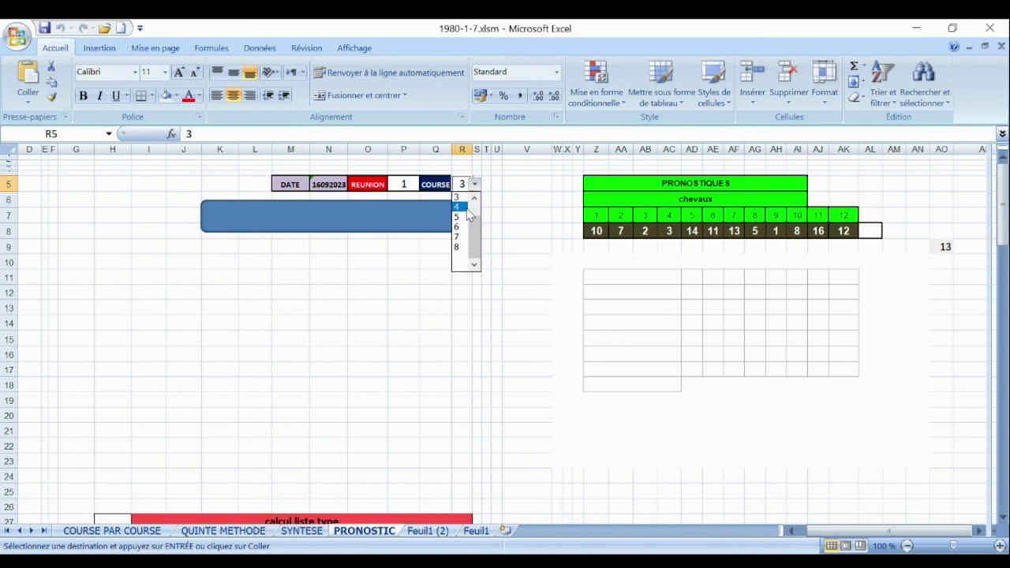
left_click(458, 207)
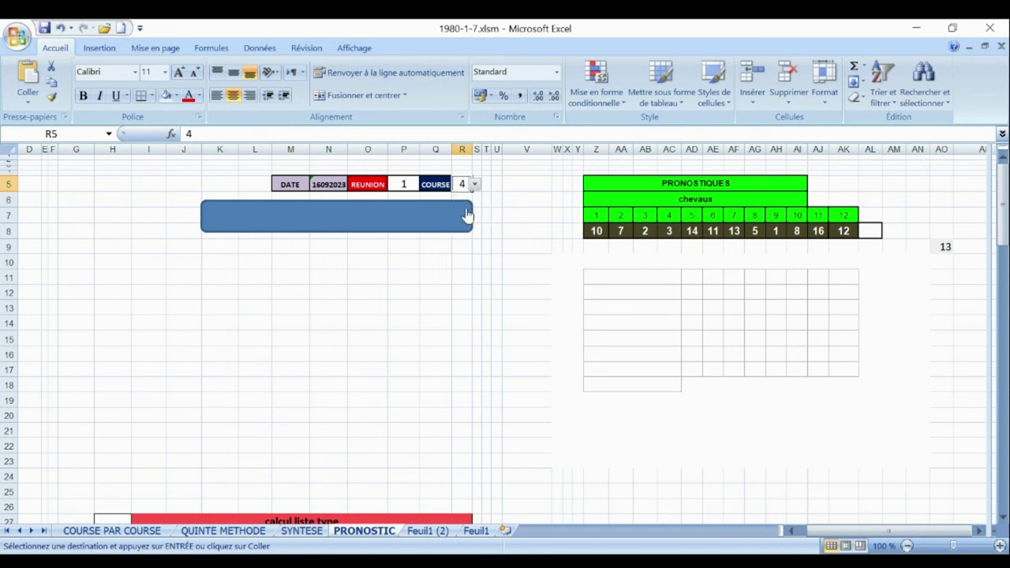
left_click(364, 227)
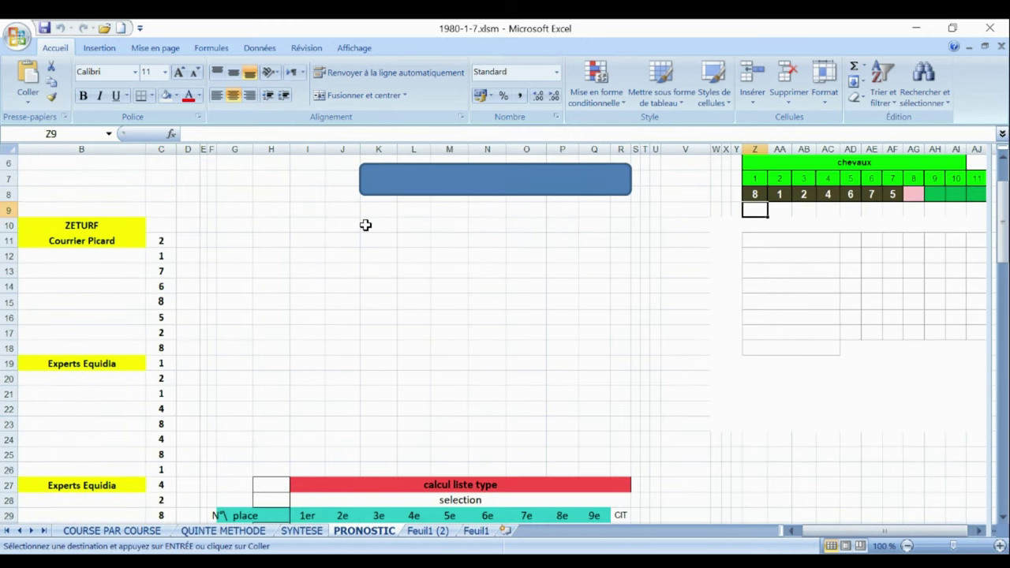
left_click(980, 532)
left_click(979, 533)
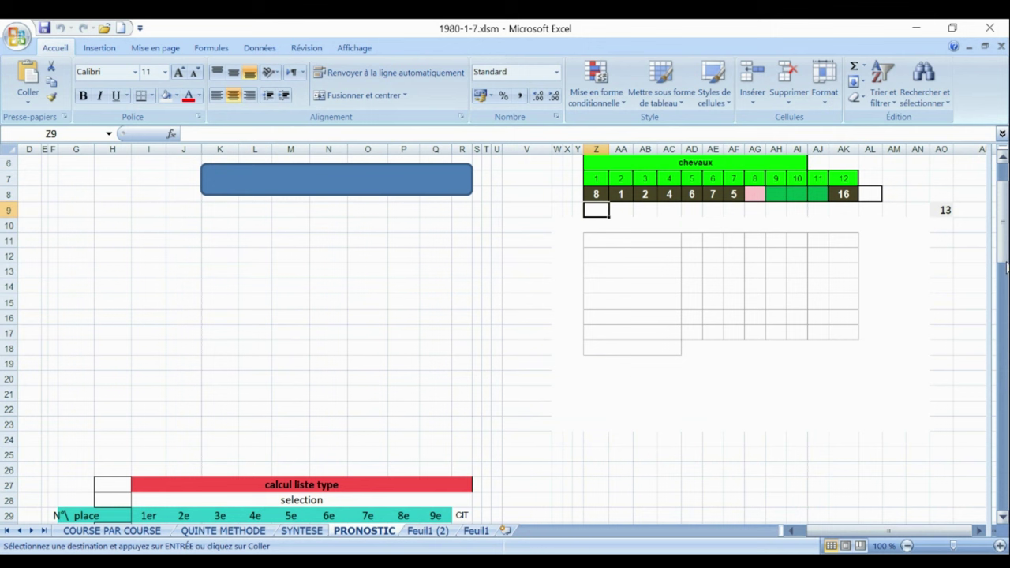
left_click_drag(1006, 265, 1002, 228)
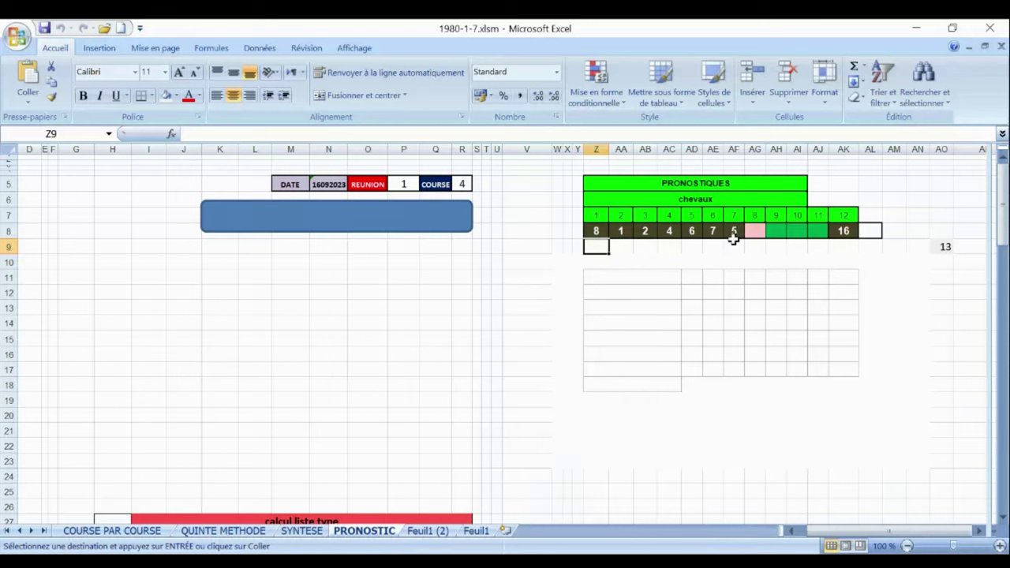
- Set COURSE to 5 and run the macro to produce the horse forecast for that race
left_click(462, 182)
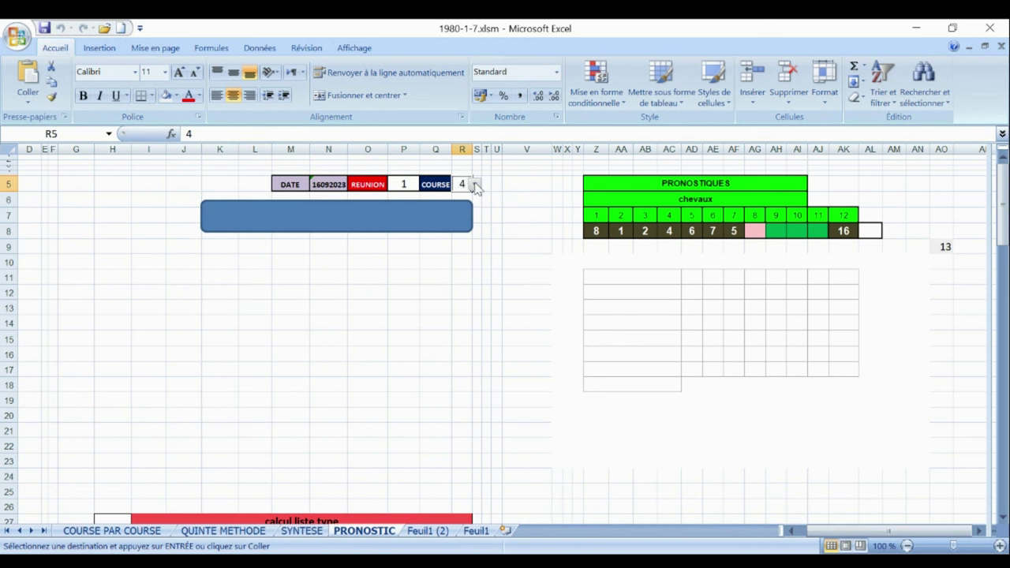
left_click(474, 185)
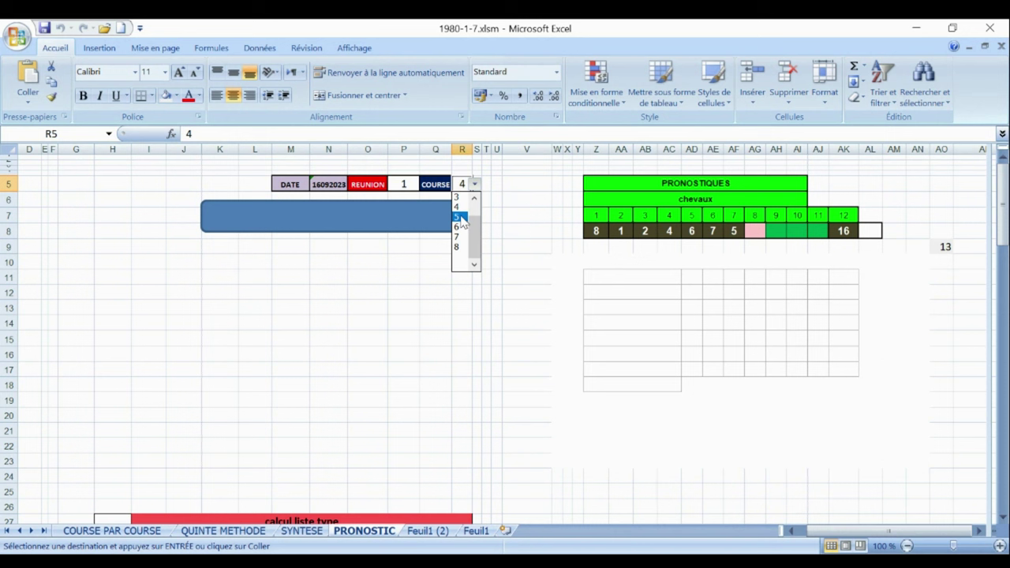
left_click(459, 217)
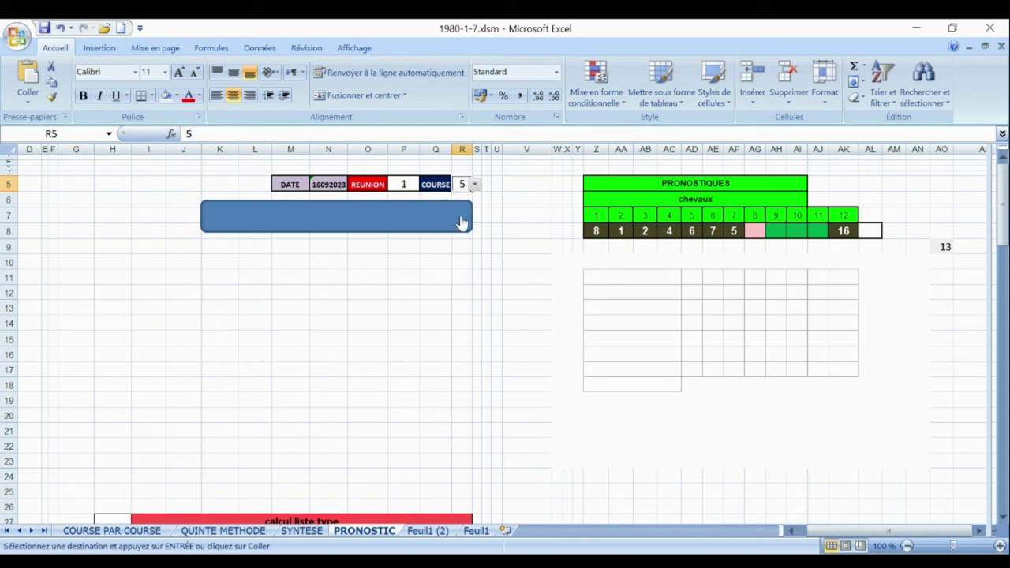
left_click(394, 223)
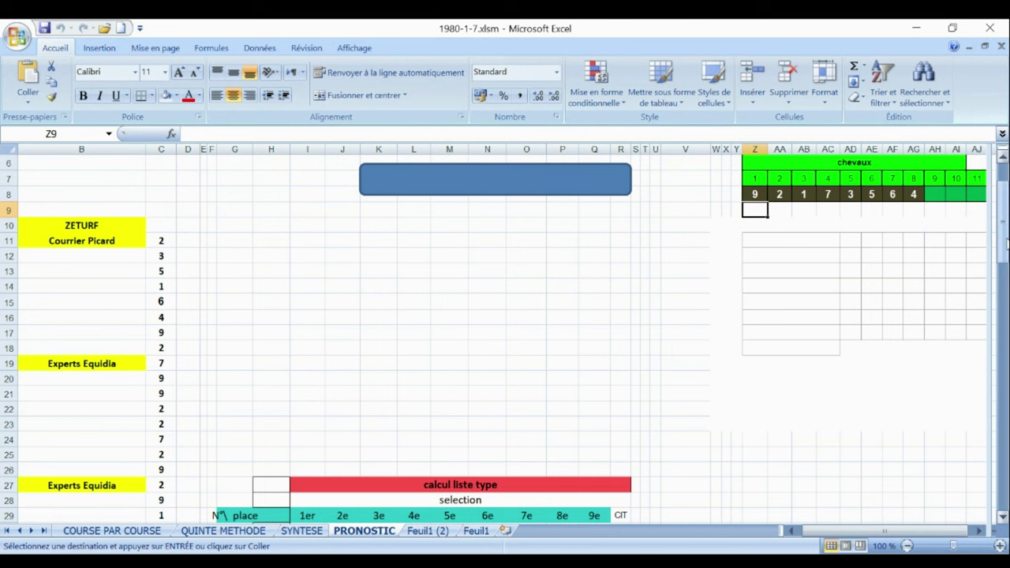
left_click_drag(1006, 246, 1007, 218)
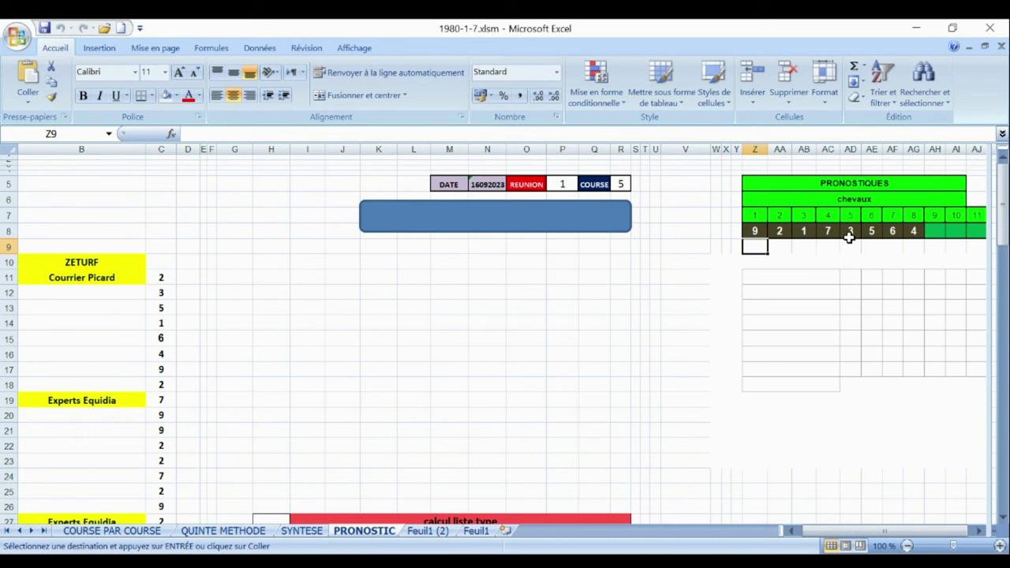
- Switch COURSE to 6 and run the blue shape's macro to update the PRONOSTIQUES table for that race
left_click(620, 185)
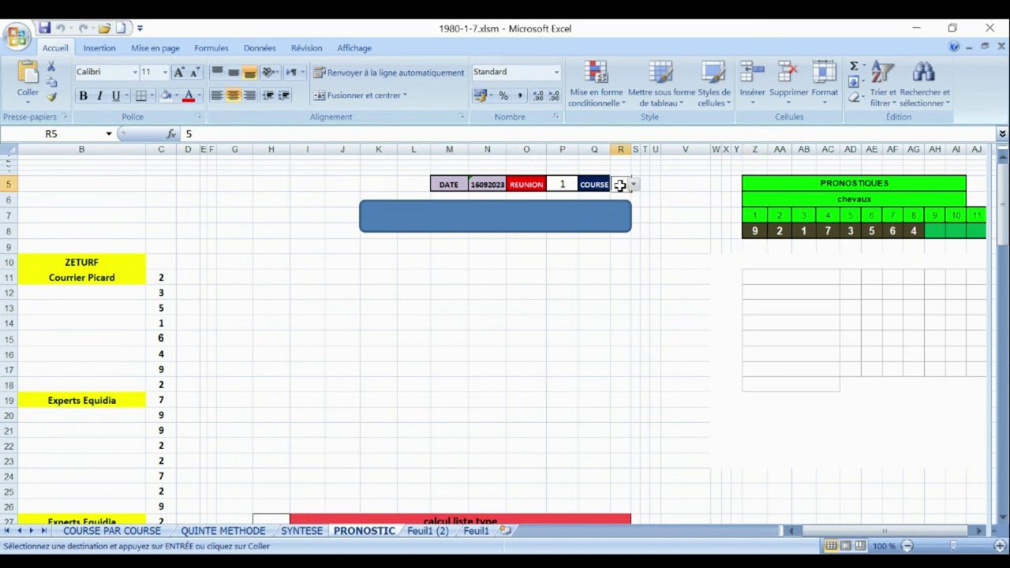
left_click(634, 187)
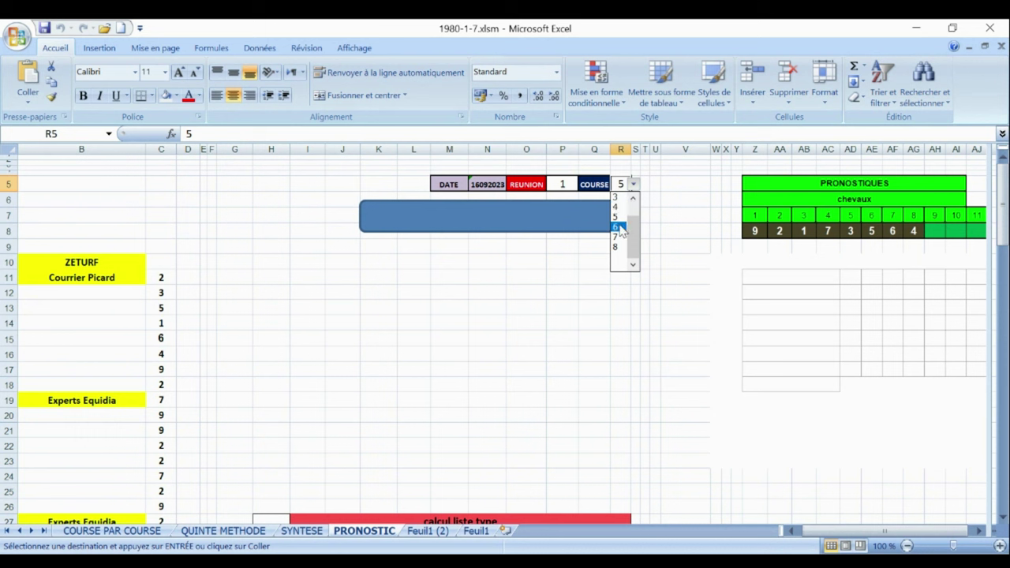
left_click(616, 227)
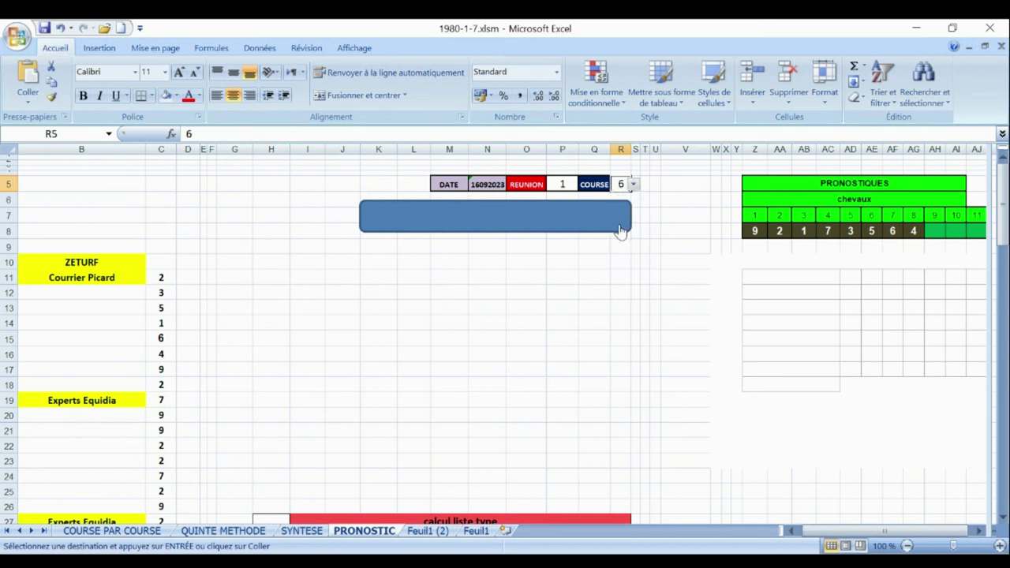
left_click(540, 209)
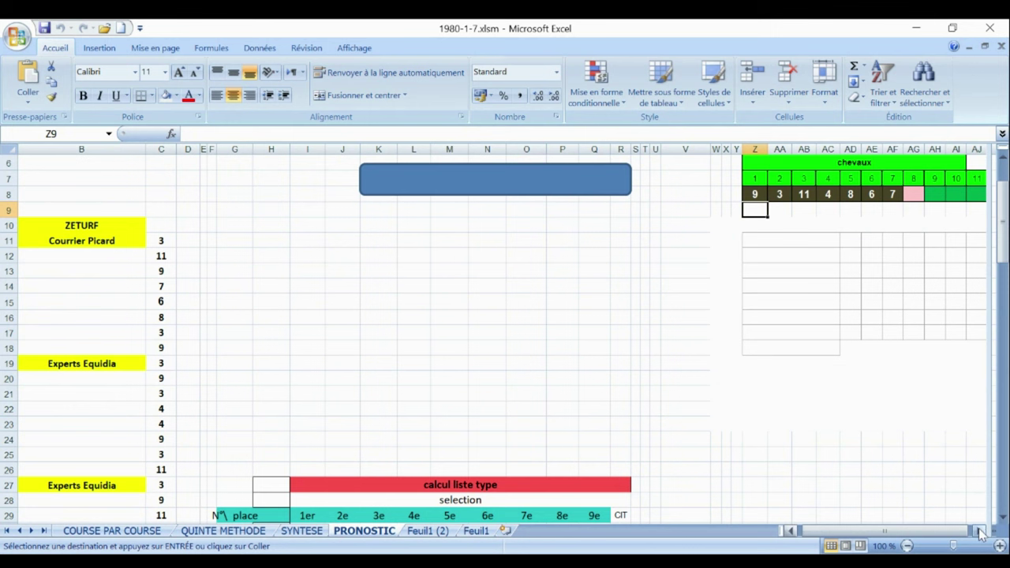
left_click(979, 533)
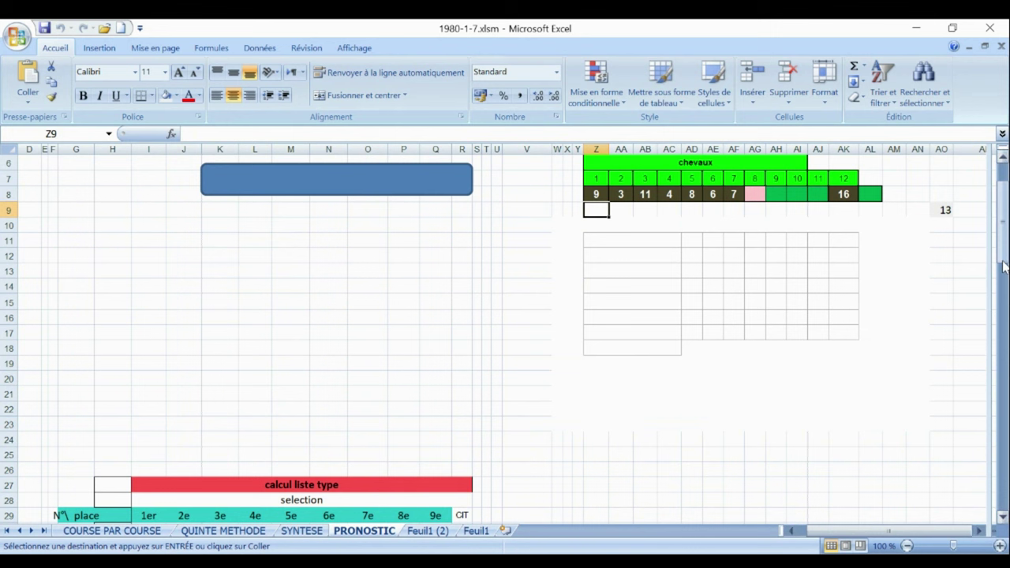
- Set COURSE to 7 and run the blue shape's macro to generate the PRONOSTIQUES horse list for that race
left_click_drag(1004, 267, 1001, 217)
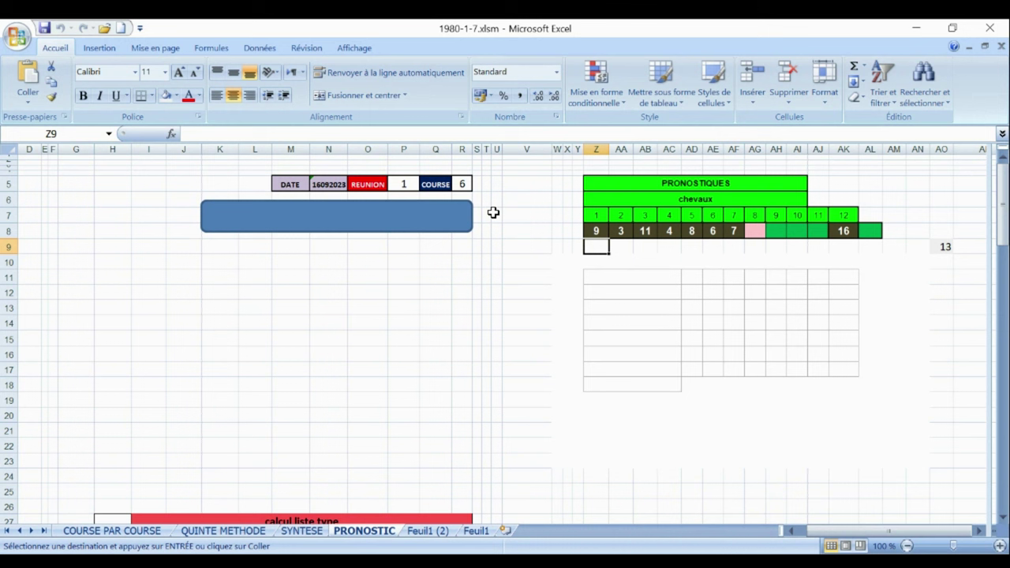
left_click(463, 183)
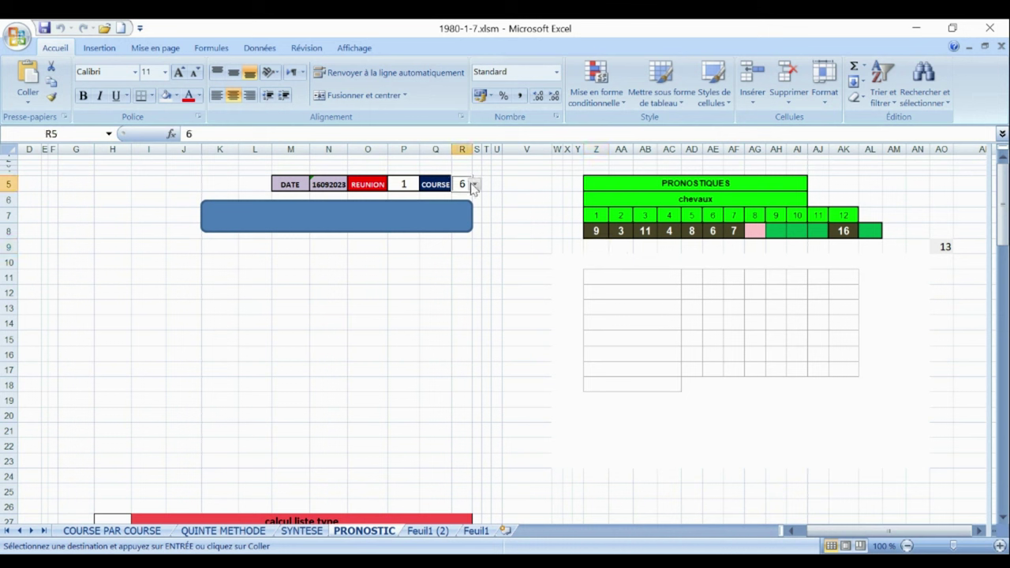
left_click(474, 185)
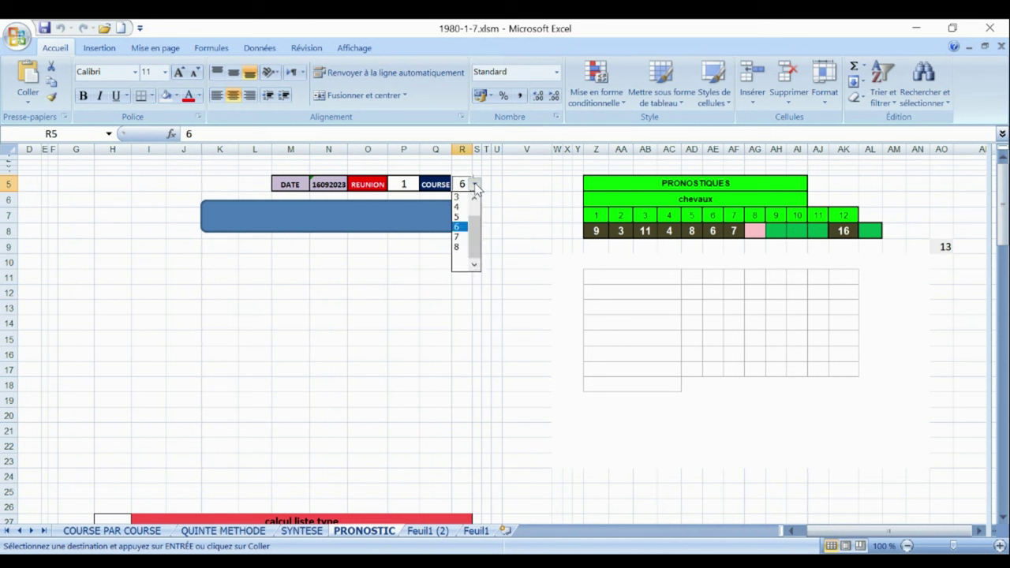
left_click(457, 236)
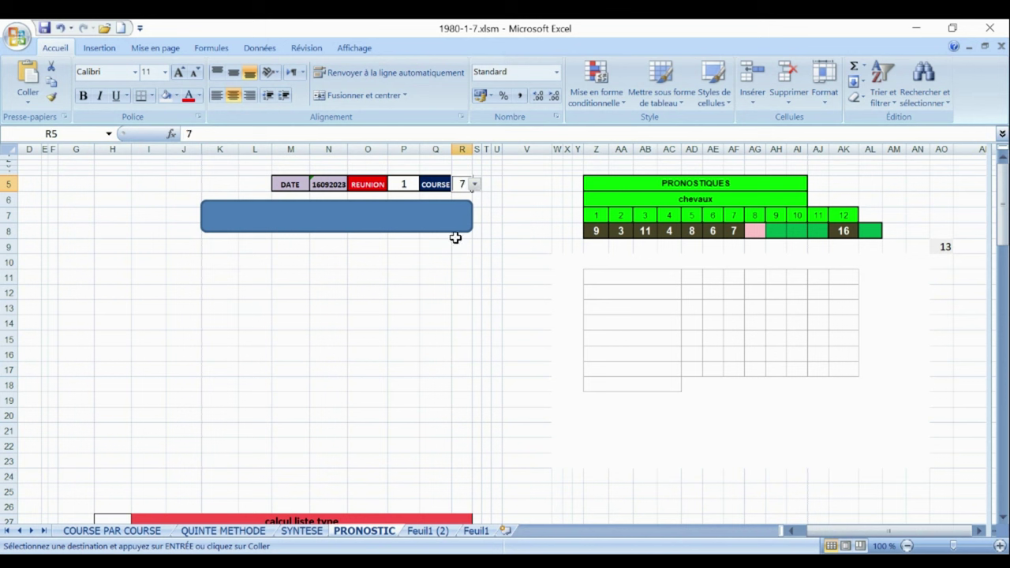
left_click(384, 218)
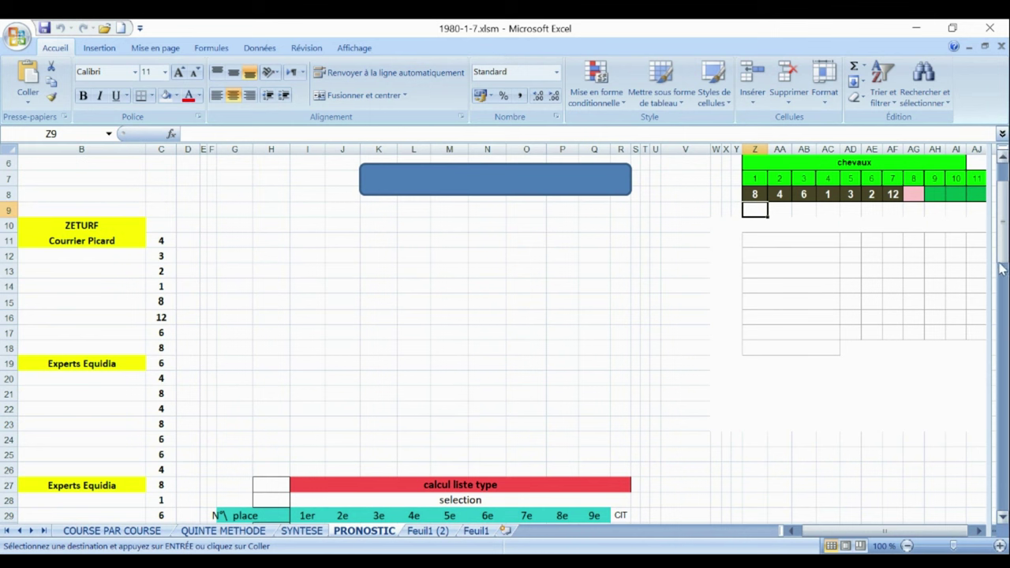
- Change COURSE to 8 and recalculate the PRONOSTIQUES table with the blue shape's macro
left_click_drag(1006, 252, 1004, 215)
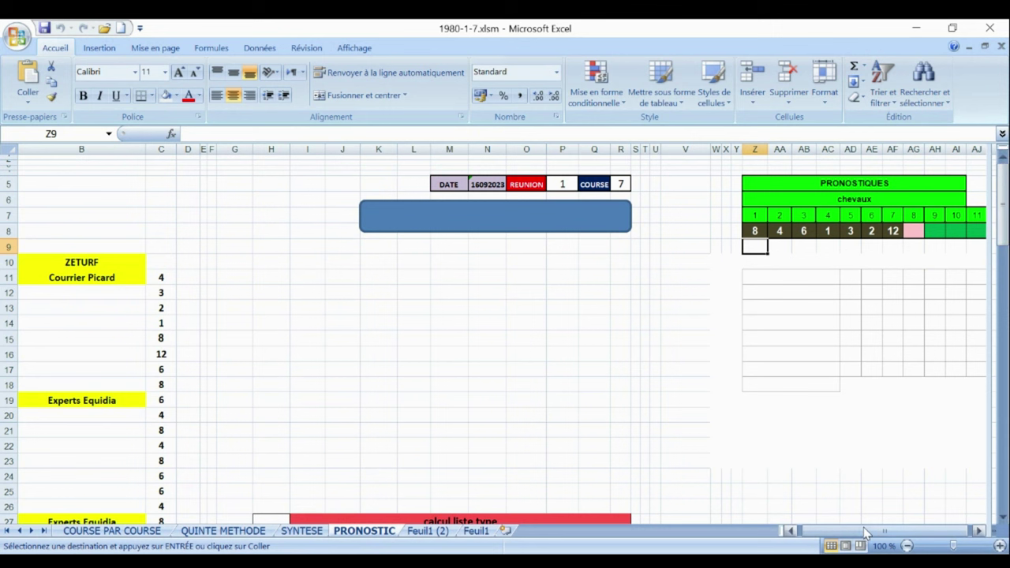
left_click_drag(864, 534, 891, 536)
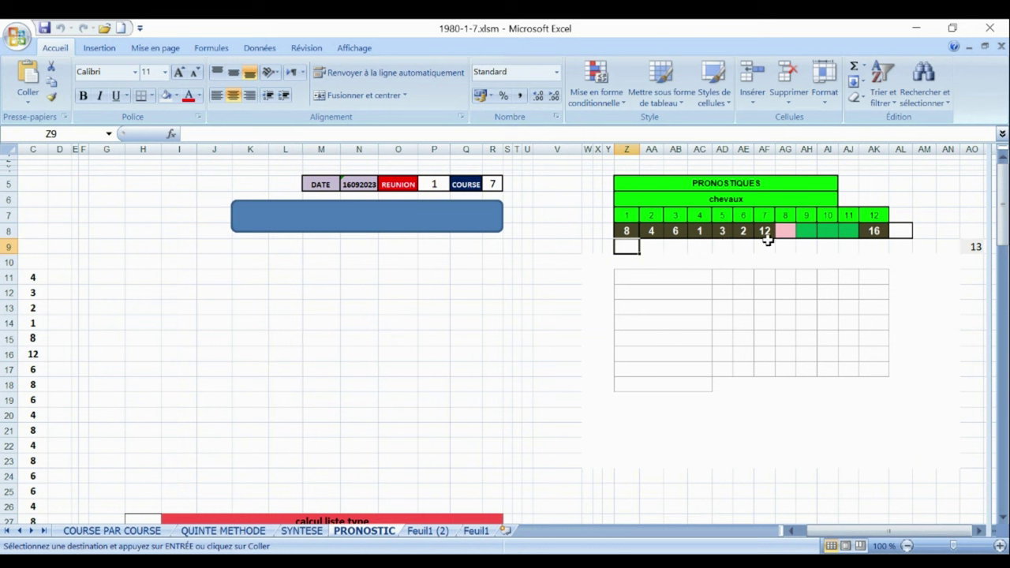
left_click(493, 182)
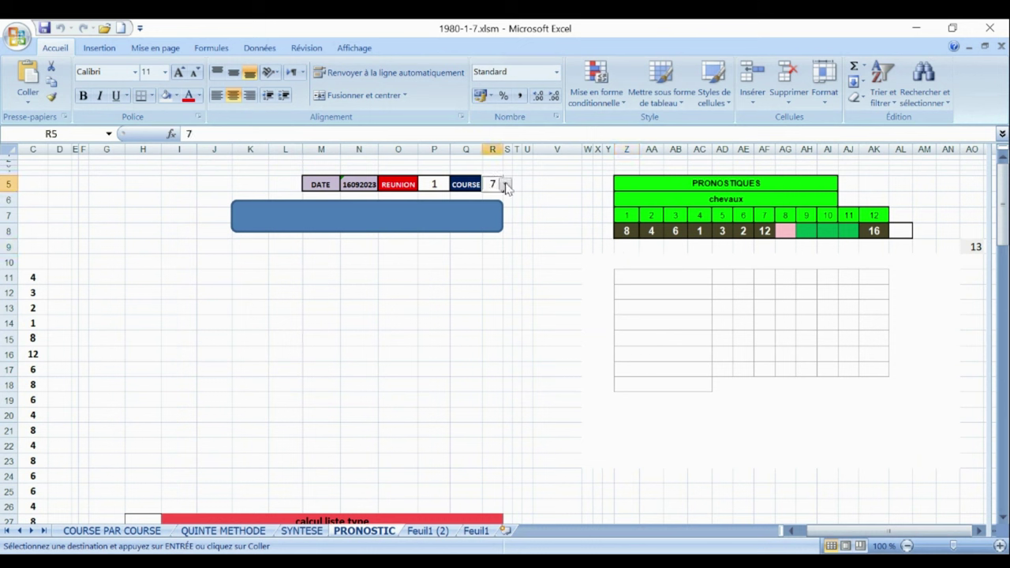
left_click(506, 185)
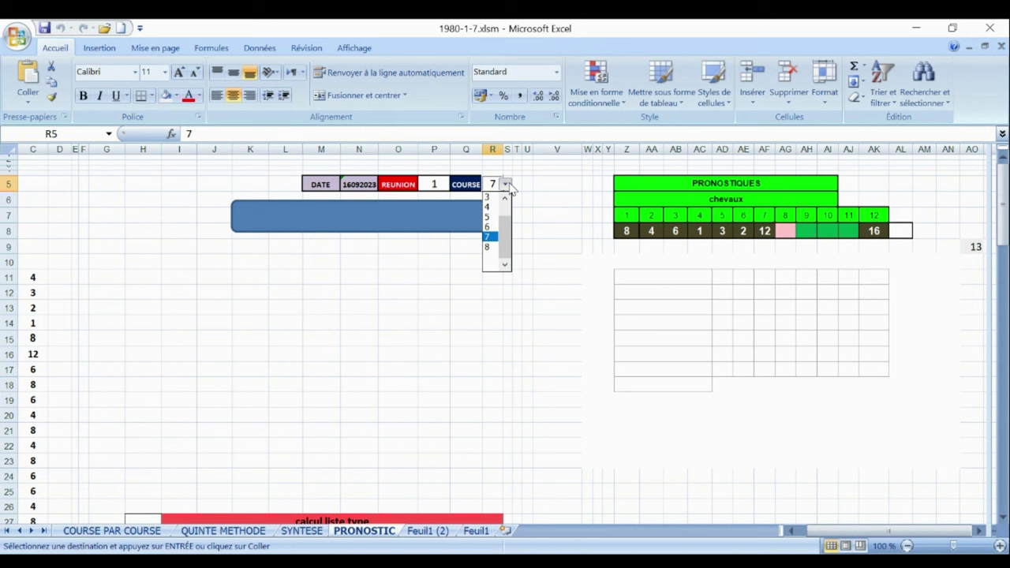
left_click(487, 248)
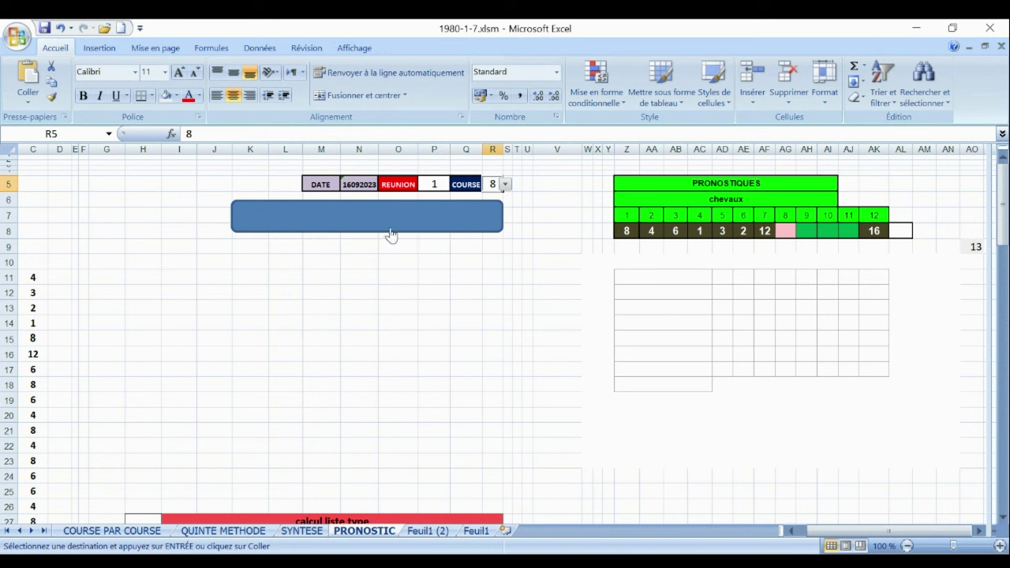
left_click(365, 210)
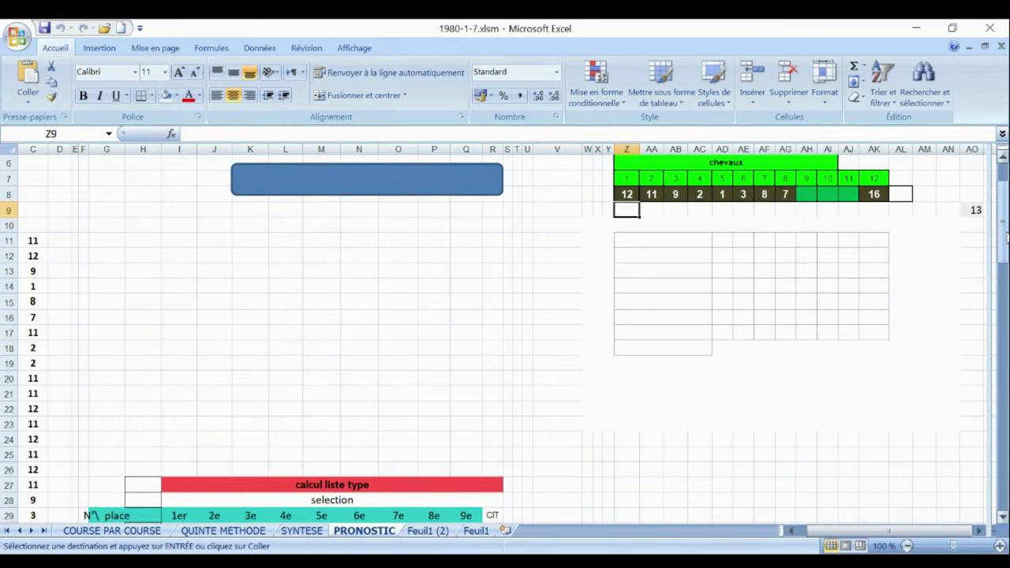
- Switch the REUNION cell to meeting 3 on the PRONOSTIC sheet
left_click_drag(1006, 236, 1007, 204)
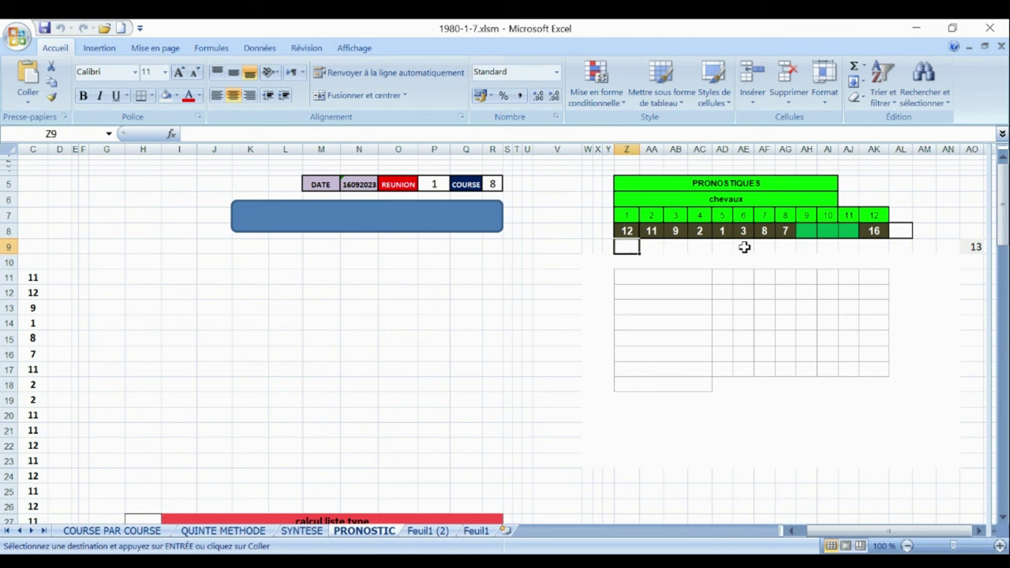
left_click(433, 184)
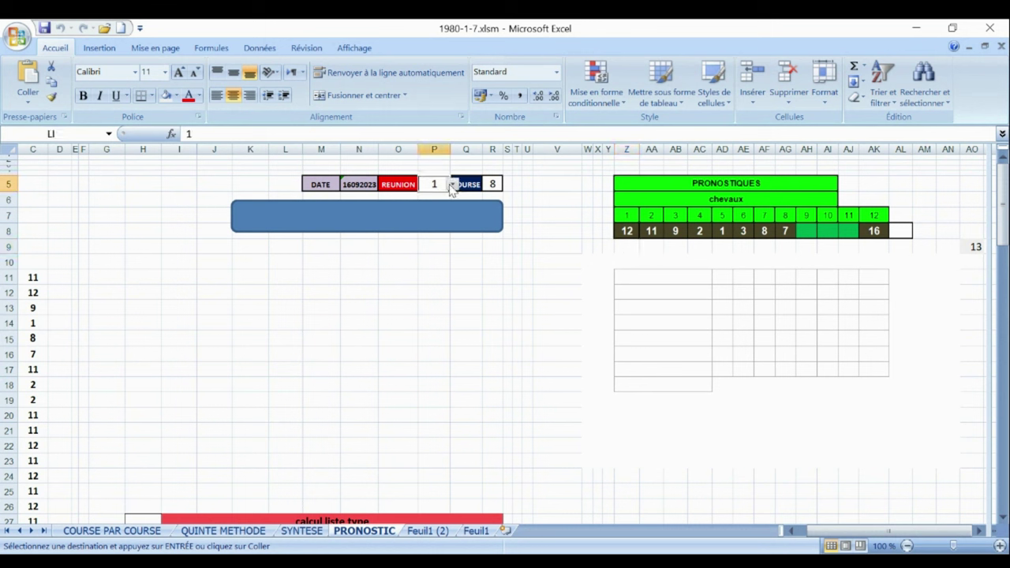
left_click(452, 185)
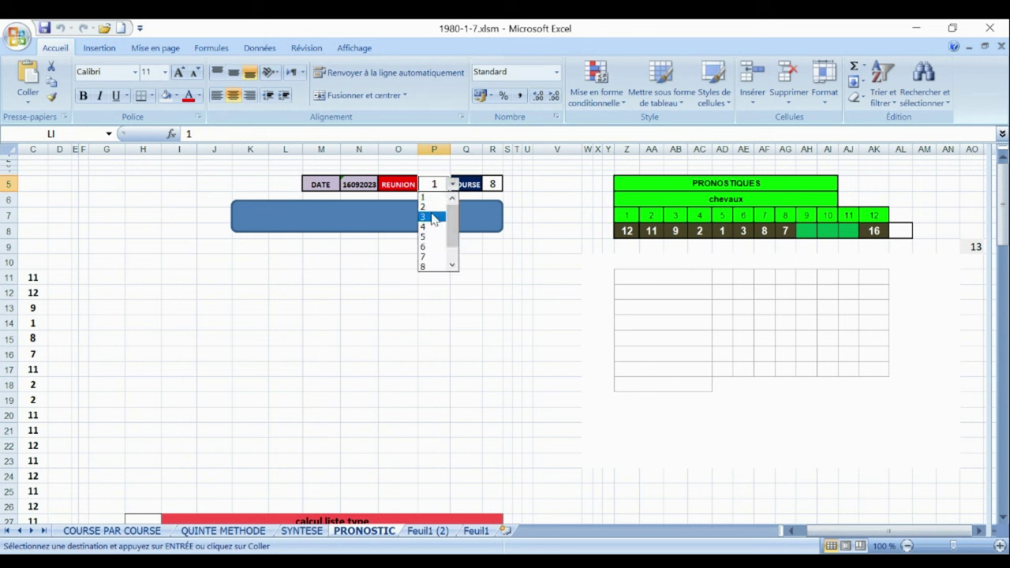
left_click(434, 218)
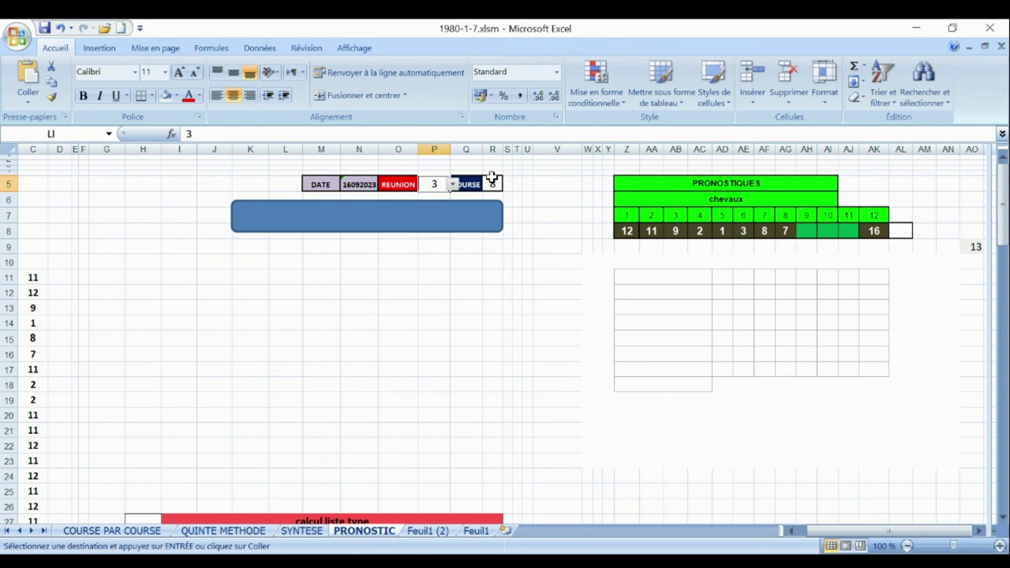
- Select race 1 in the COURSE cell, try to run the forecast macro, and end its interrupted execution without debugging
left_click(492, 183)
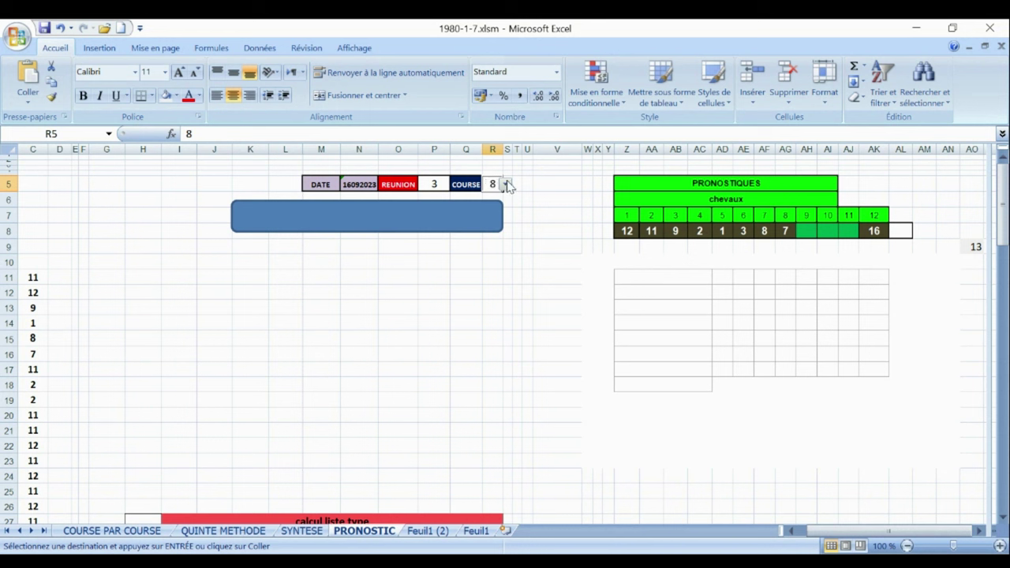
left_click(506, 184)
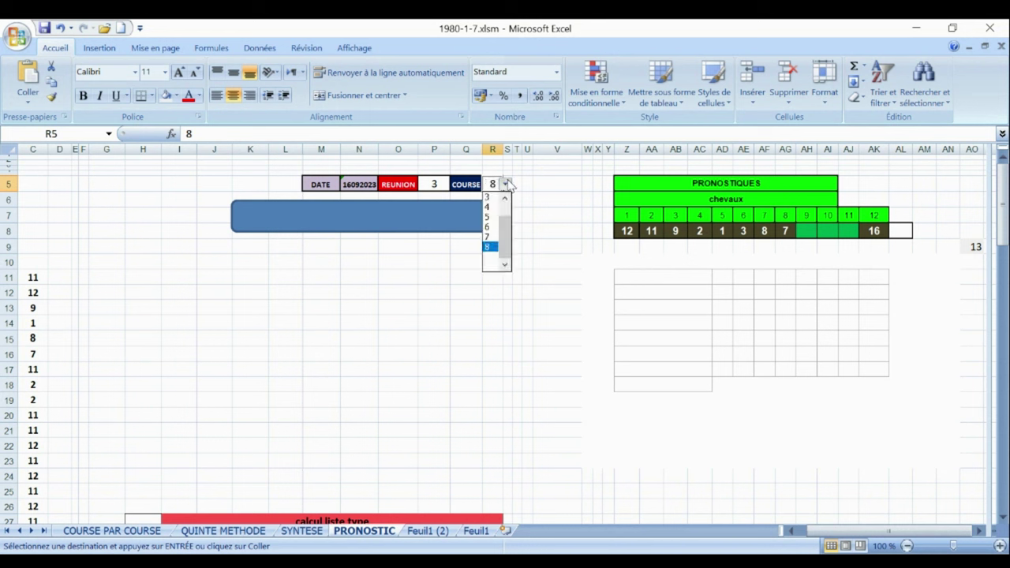
left_click_drag(503, 244, 506, 204)
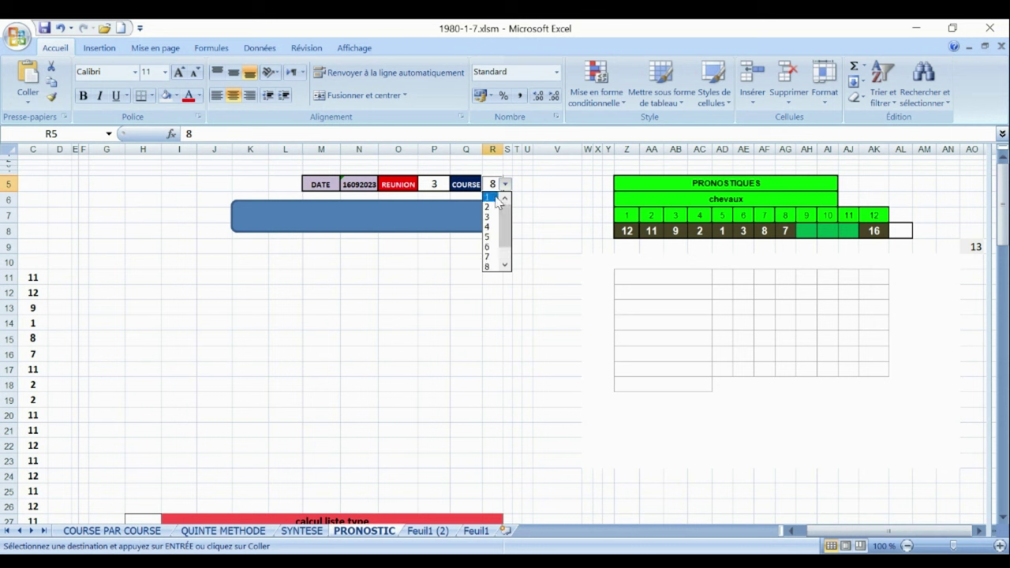
left_click(497, 198)
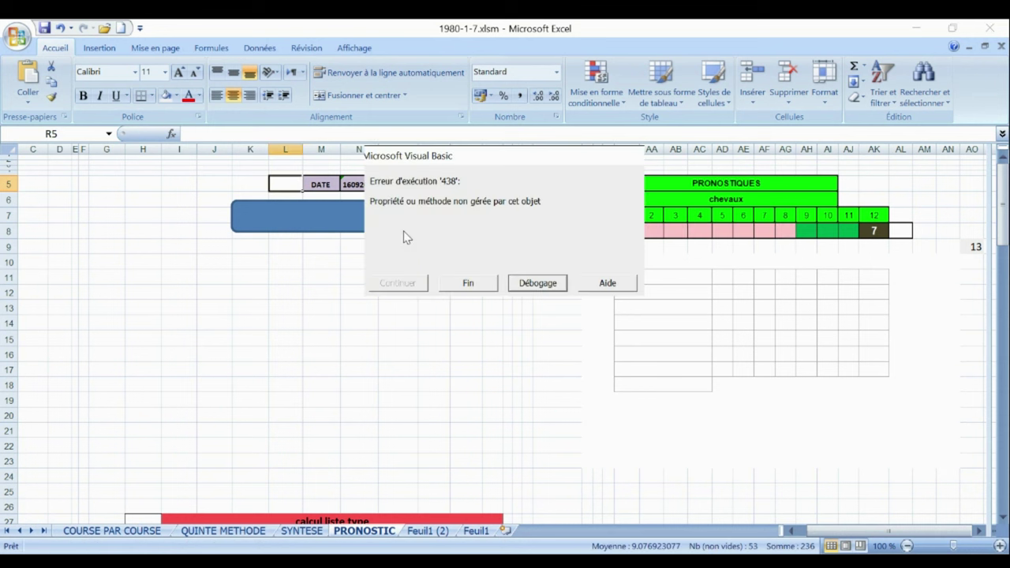
left_click(469, 283)
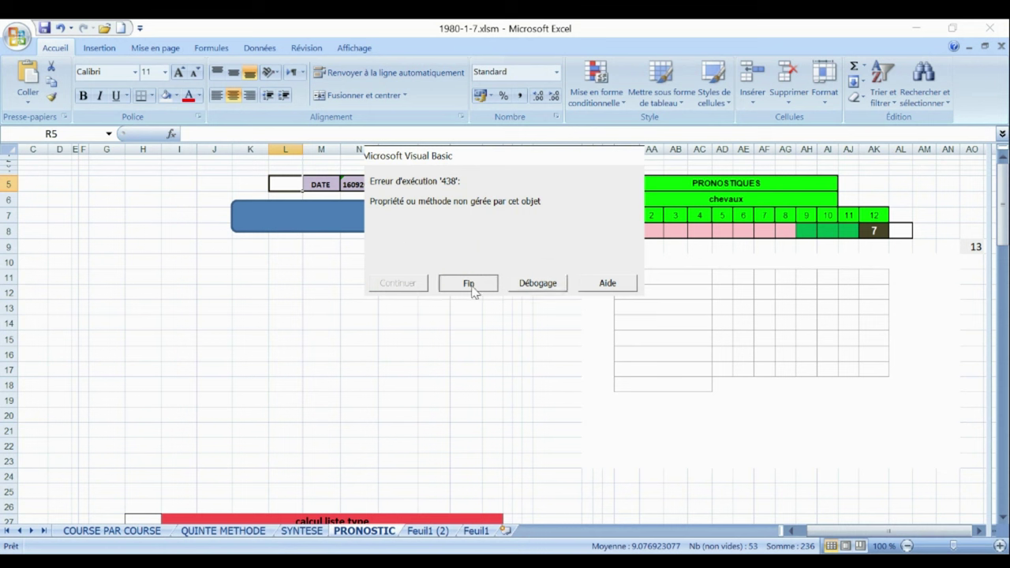